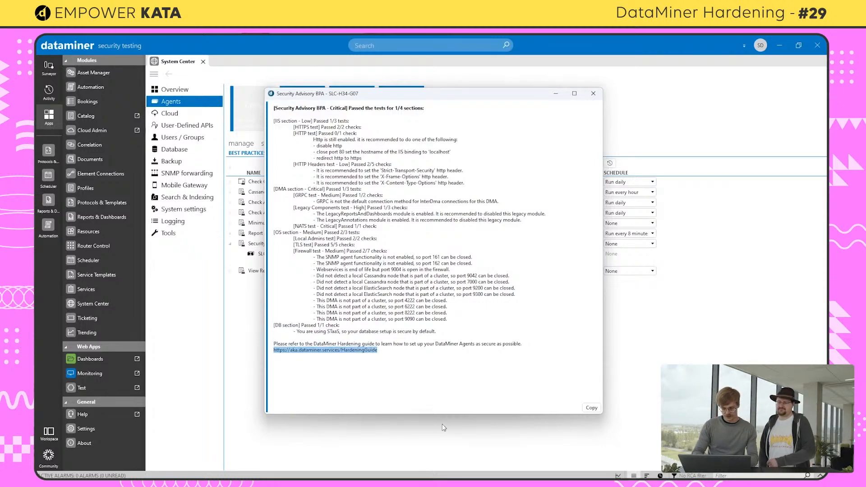
Open the copied DataMiner hardening guide link in the browser and maximize the browser window
left_click(774, 53)
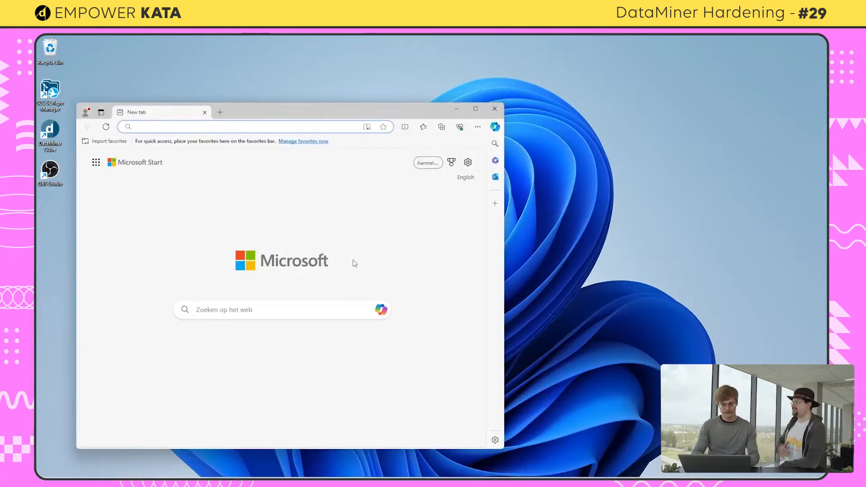
type("https://aka.dataminer.services/HardeningGuide")
key("Return")
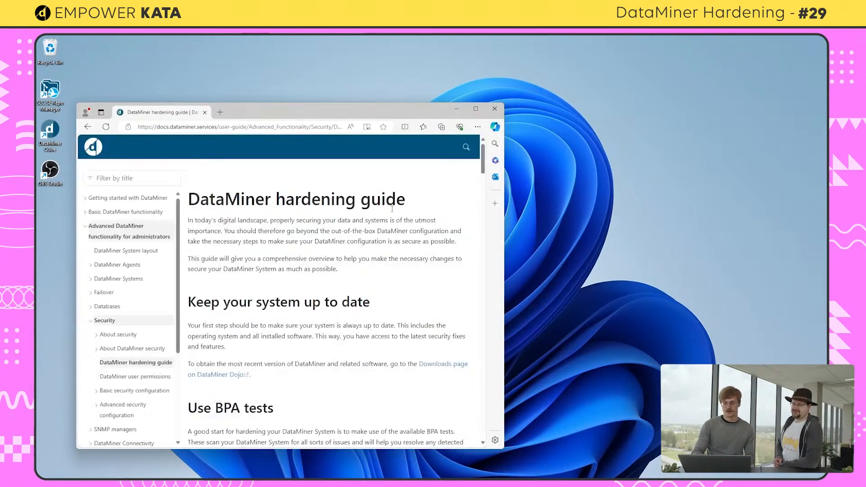
left_click(476, 110)
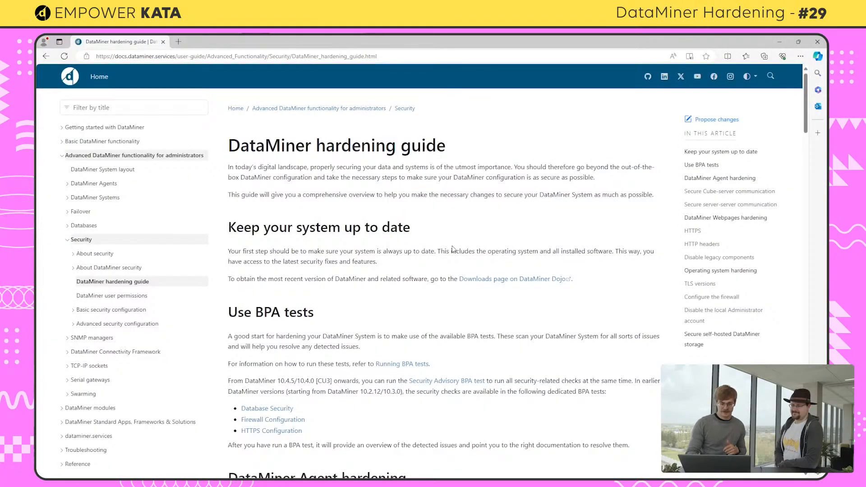
Scroll through the hardening guide to the HTTPS section and open the setting up HTTPS page
scroll(452, 245, "down", 2)
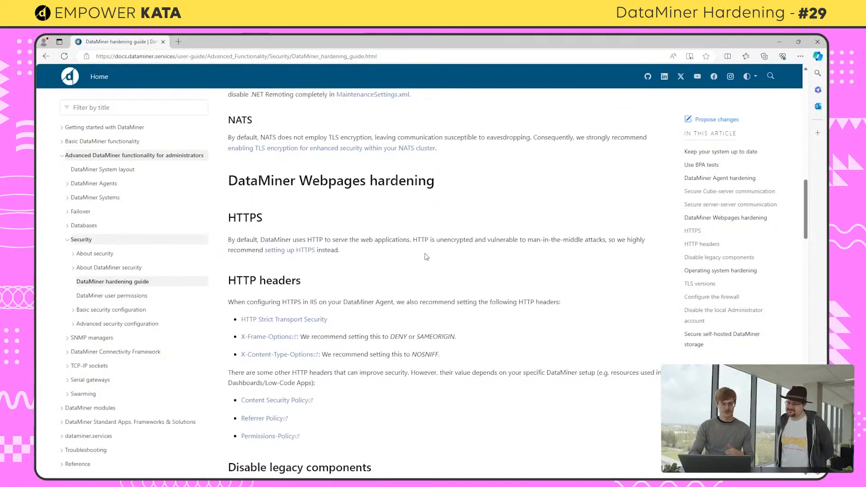
scroll(426, 257, "down", 1)
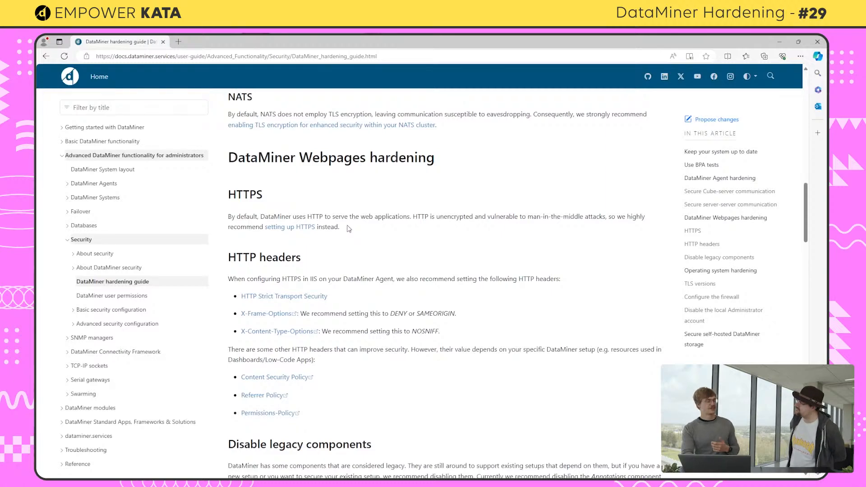
left_click(295, 229)
Read the guide's Configuring HTTP to HTTPS redirection instructions
scroll(367, 271, "down", 15)
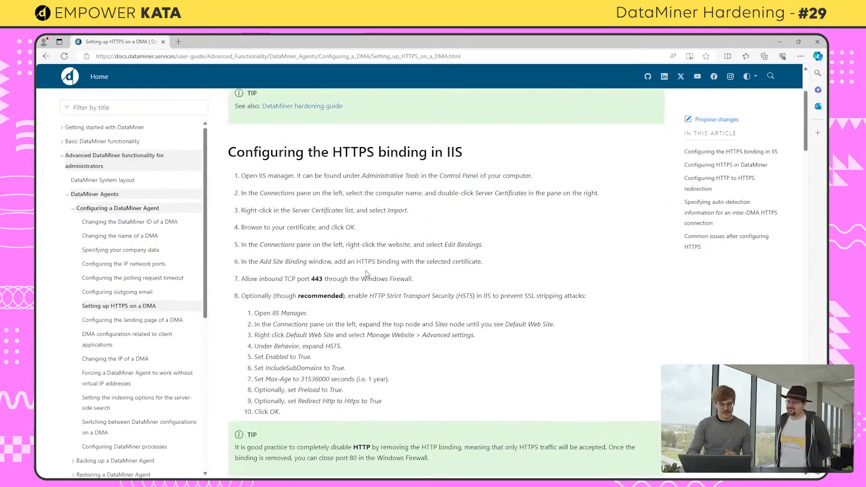
scroll(366, 273, "down", 8)
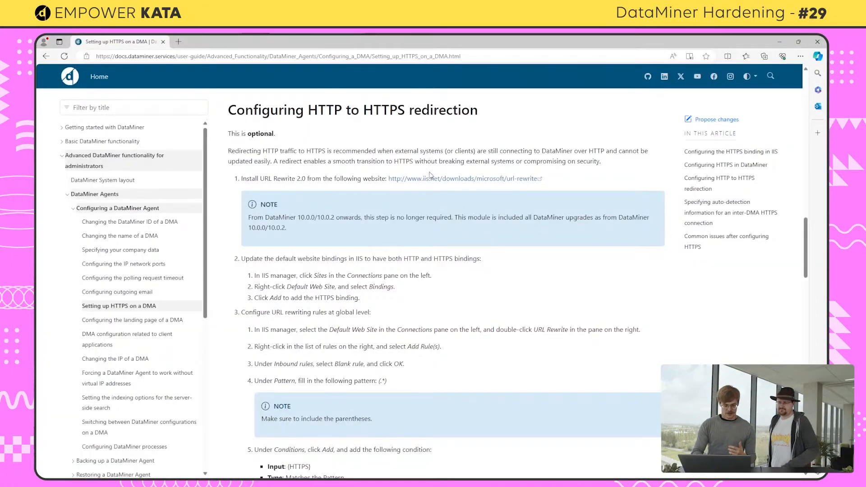
scroll(430, 197, "down", 1)
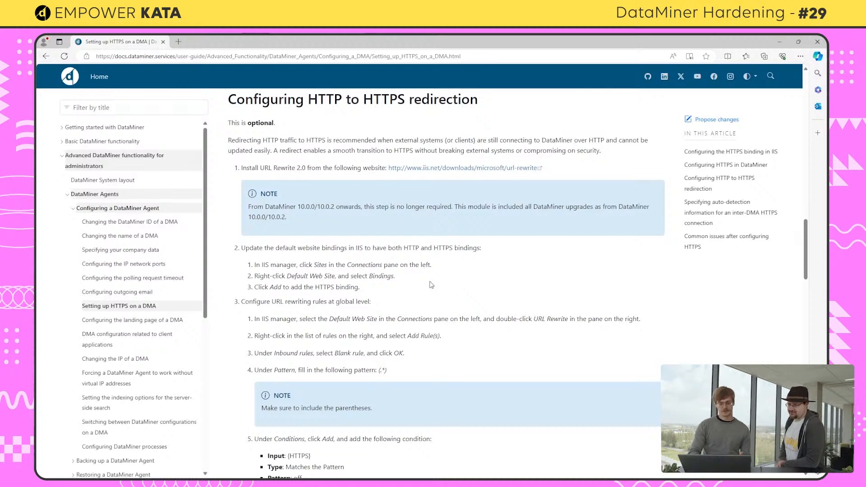
scroll(431, 284, "up", 1)
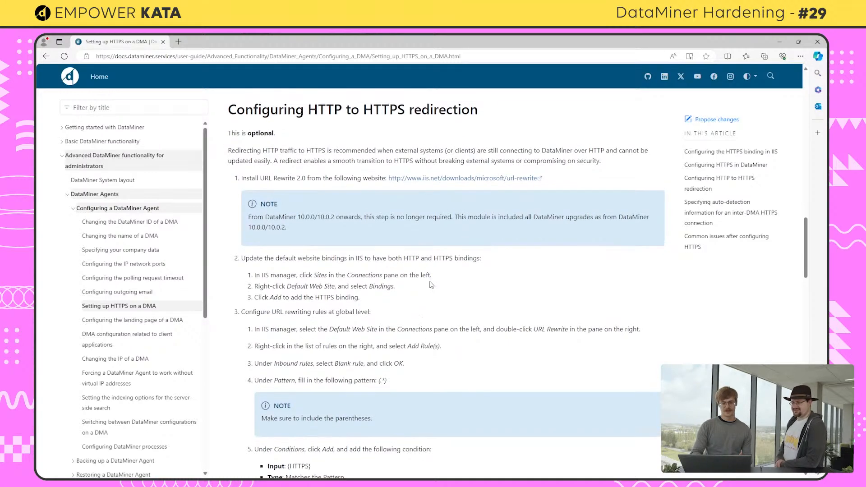
scroll(431, 284, "down", 1)
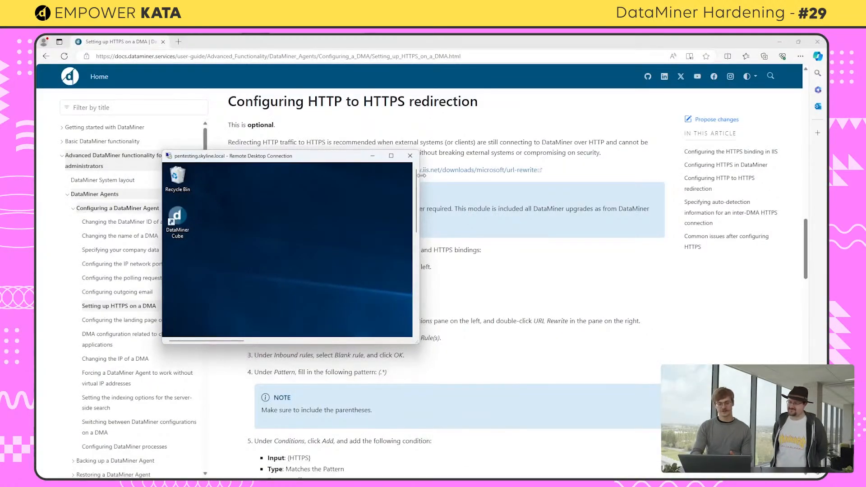
Maximize the remote desktop session and launch Internet Information Services (IIS) Manager
left_click(391, 156)
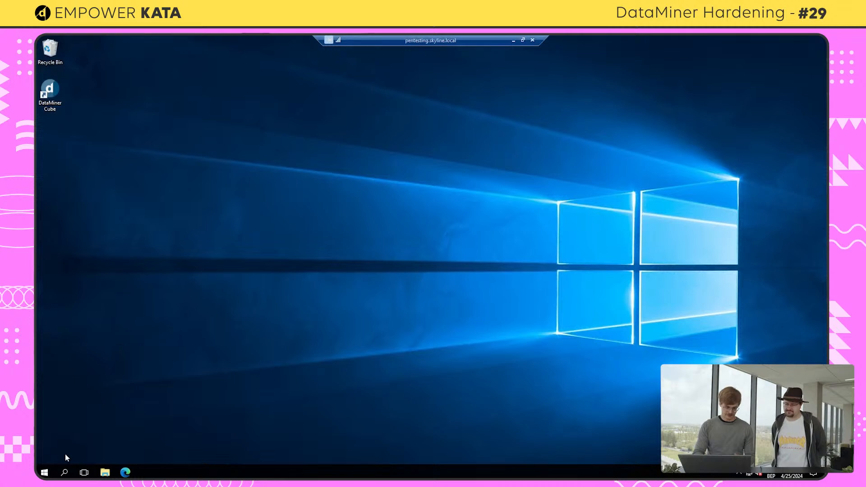
left_click(64, 473)
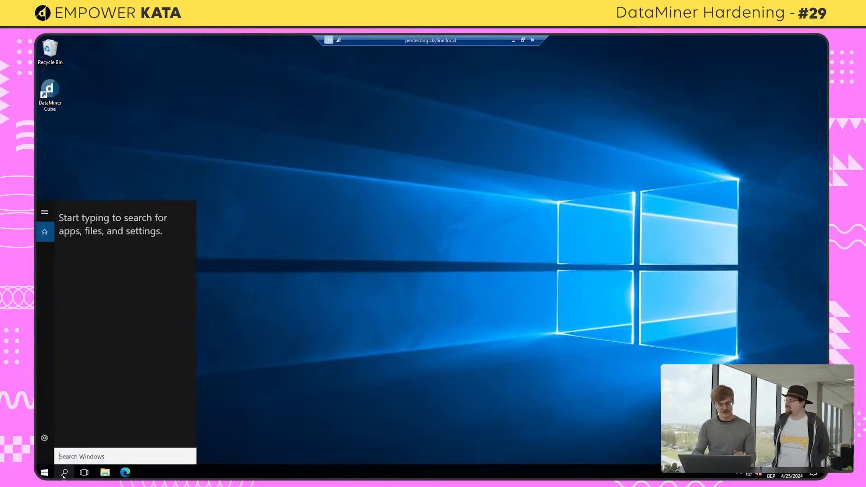
type("iis")
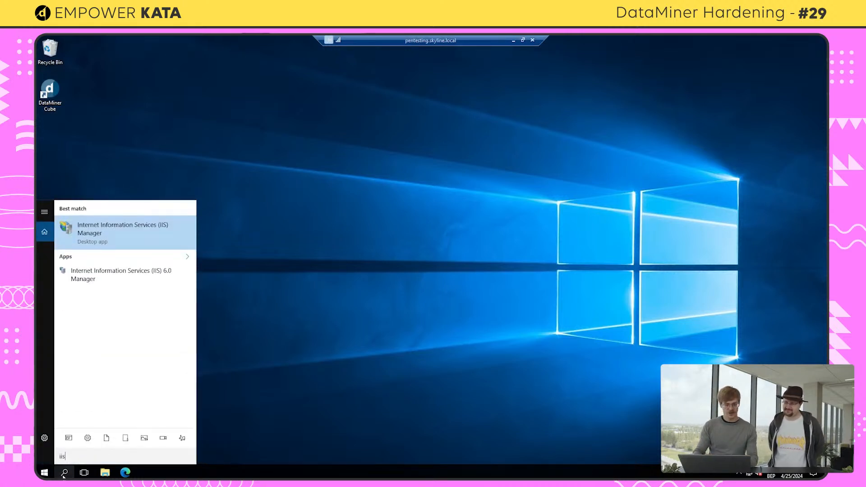
key("Return")
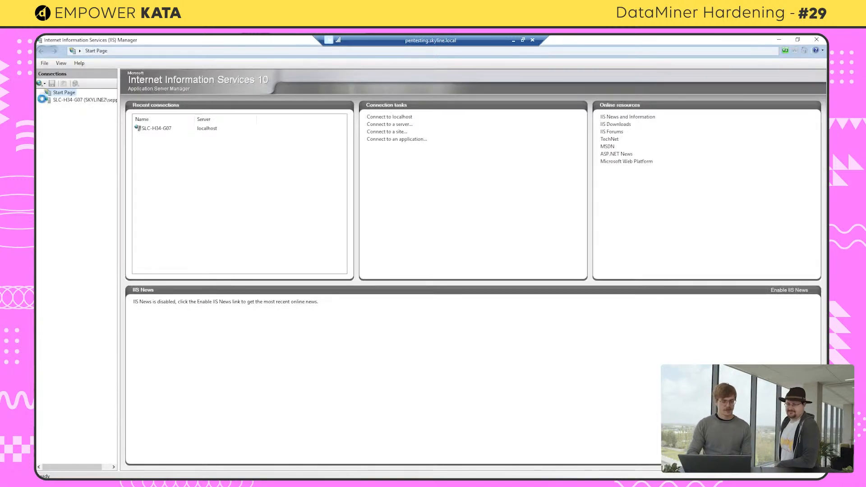
Open URL Rewrite for the Default Web Site and add a blank inbound rule named https redirect
left_click(43, 100)
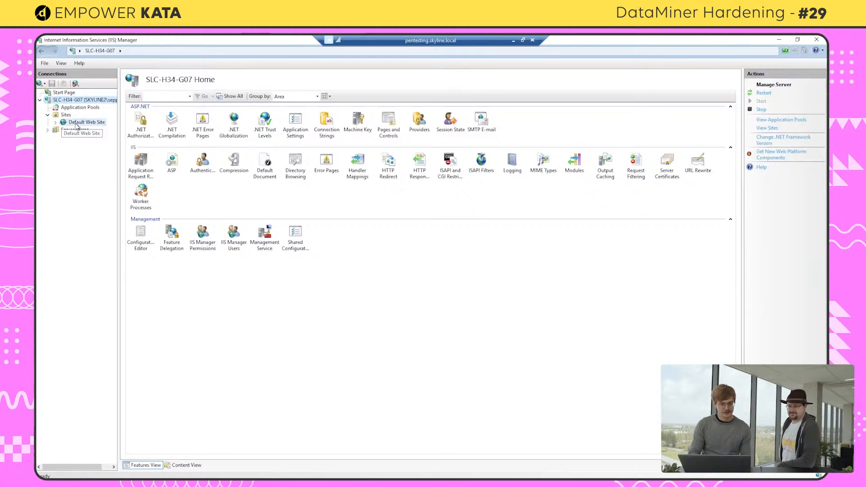
left_click(76, 125)
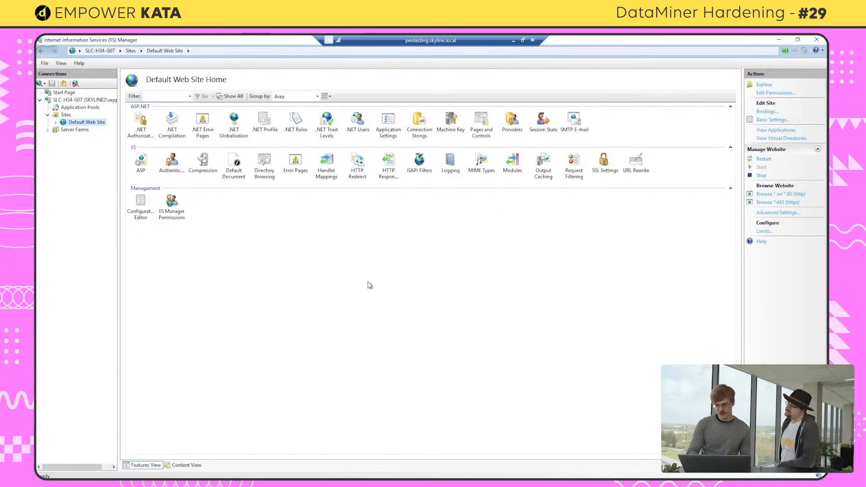
double_click(637, 162)
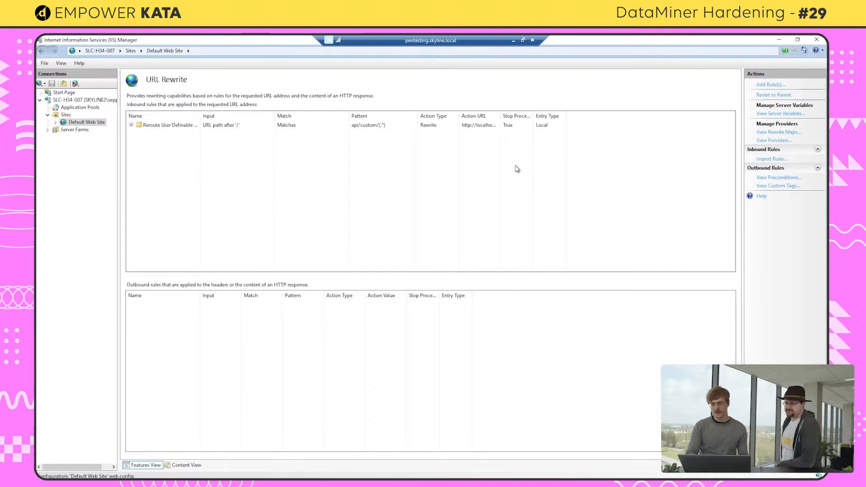
left_click(769, 86)
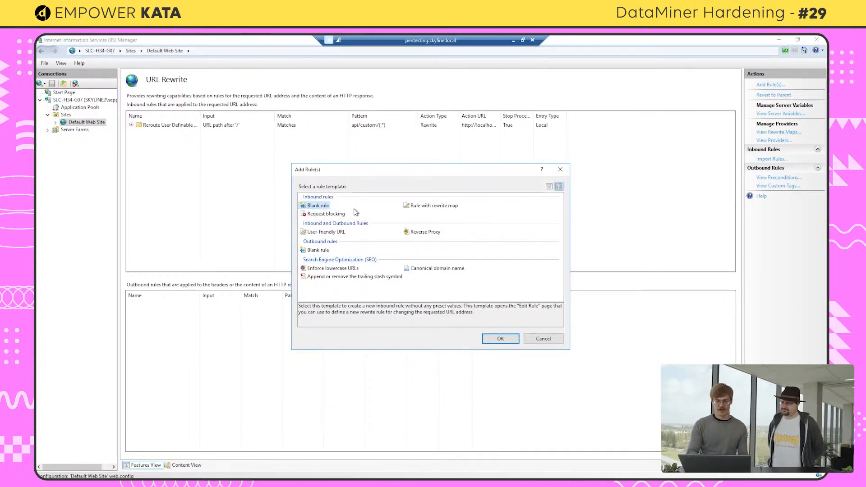
left_click(495, 340)
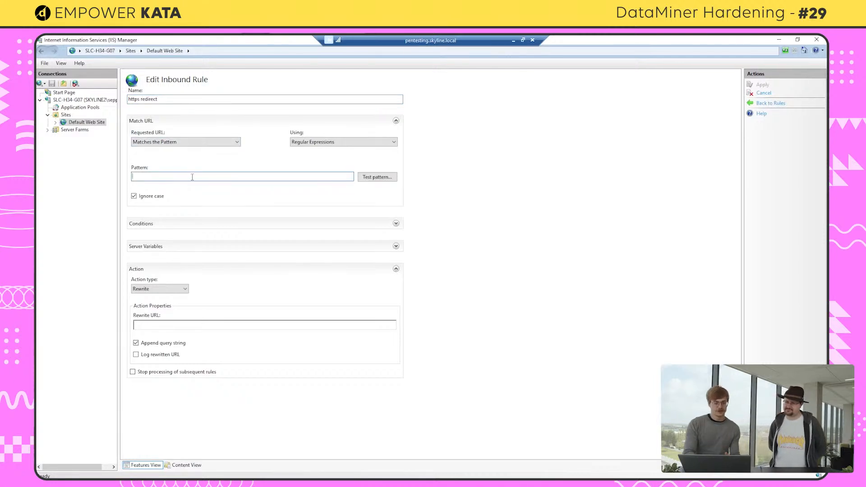
Set the rule's URL pattern to (.*) while following the guide's instructions
key("alt+Tab")
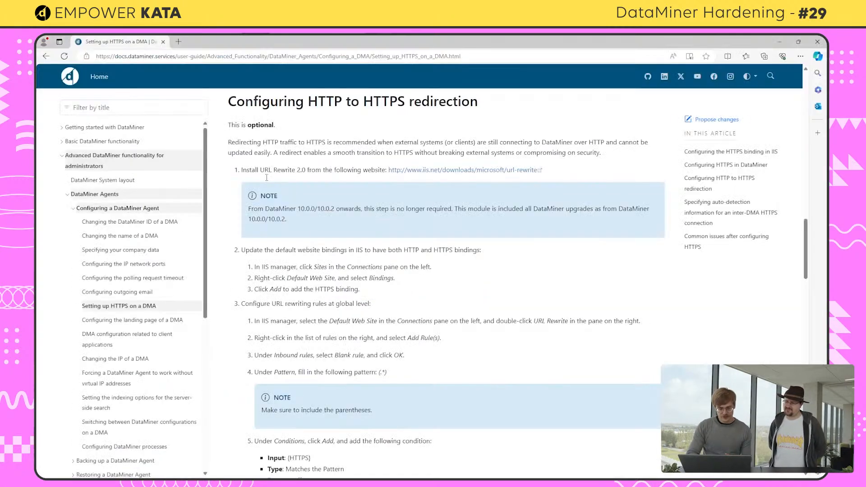
scroll(311, 317, "down", 1)
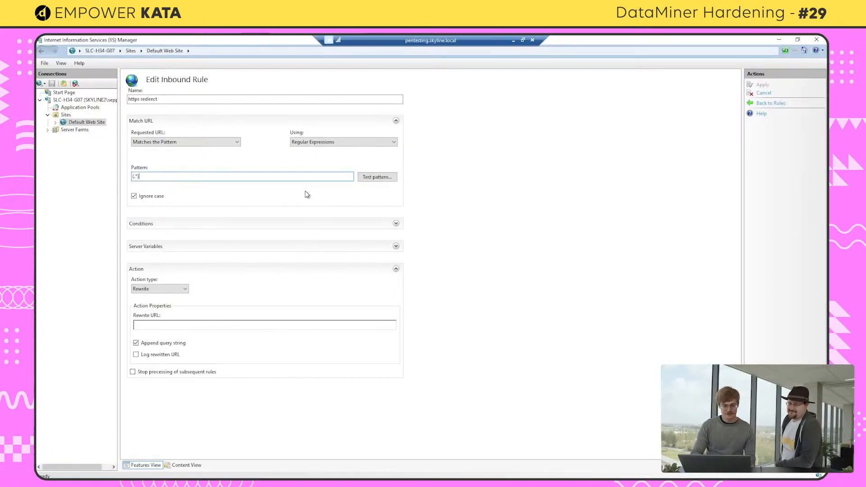
key("alt+Tab")
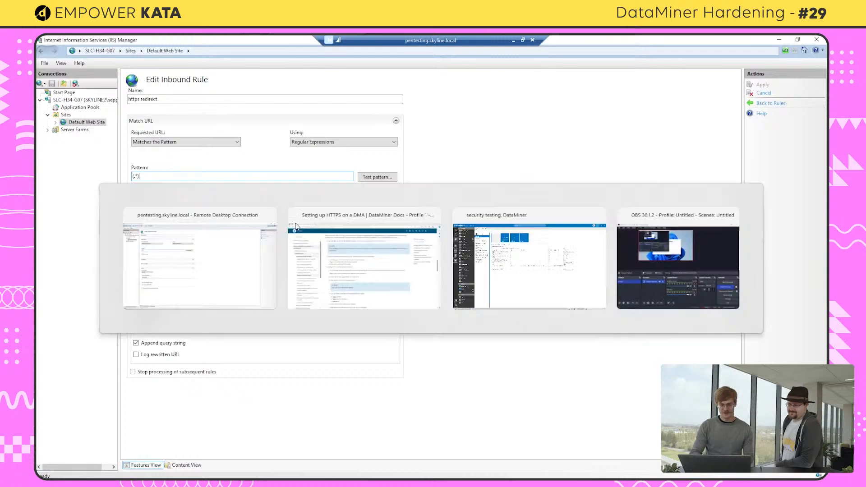
left_click_drag(296, 223, 639, 280)
left_click(367, 295)
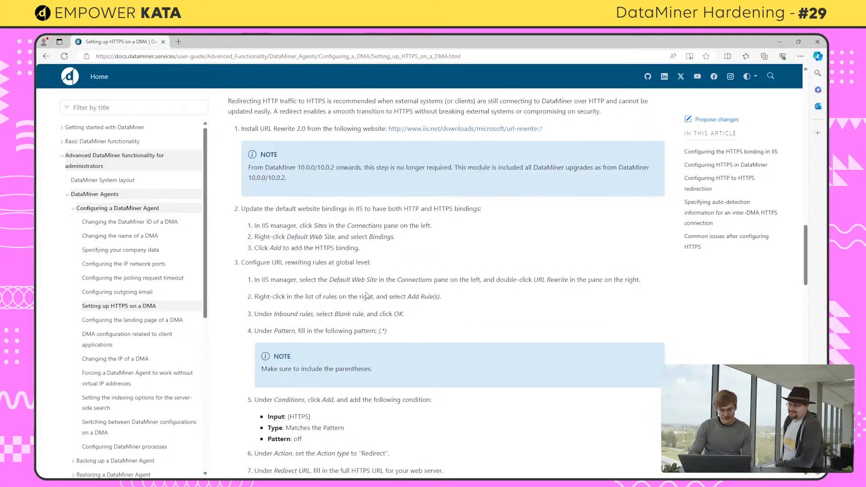
scroll(368, 311, "down", 2)
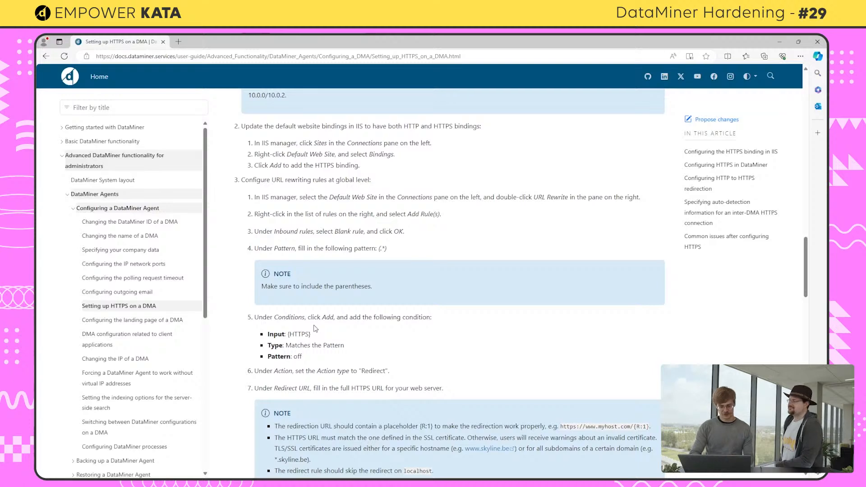
key("alt+Tab")
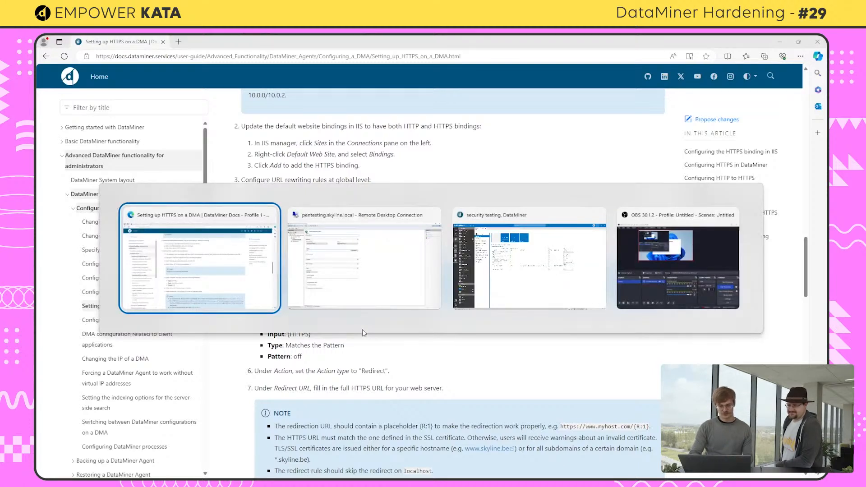
key("alt+Tab")
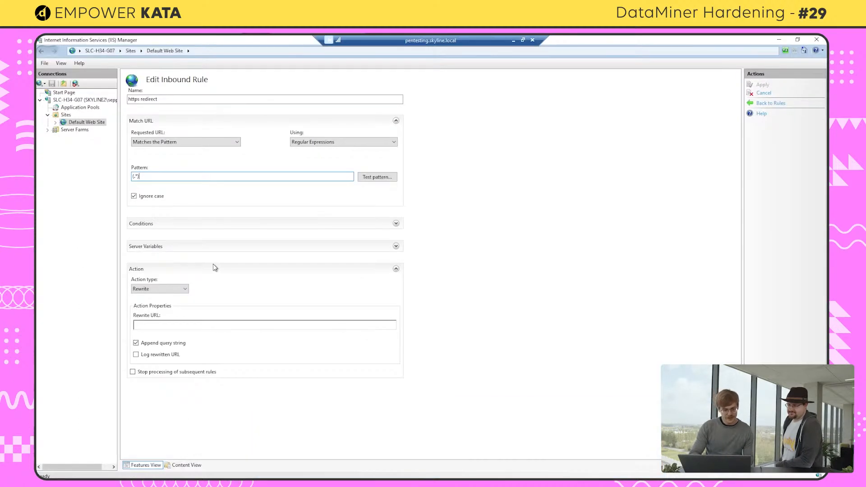
Add a rule condition with input {HTTPS} matching the pattern OFF
left_click(255, 229)
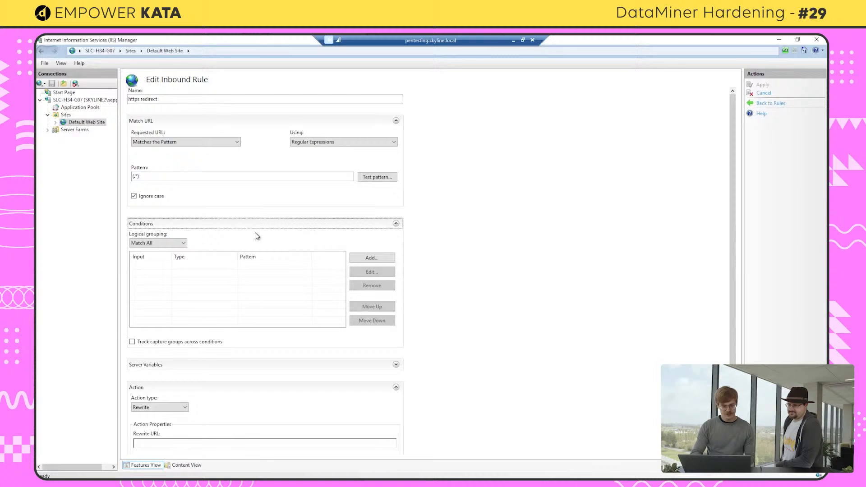
left_click(357, 258)
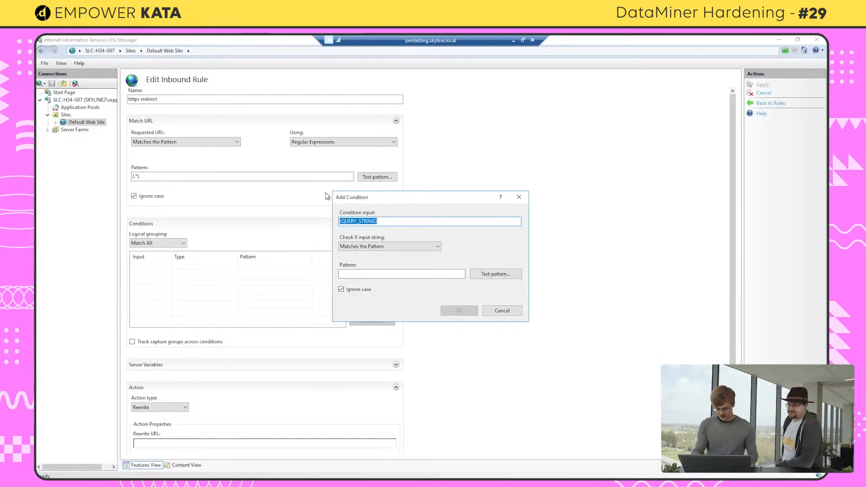
type("{")
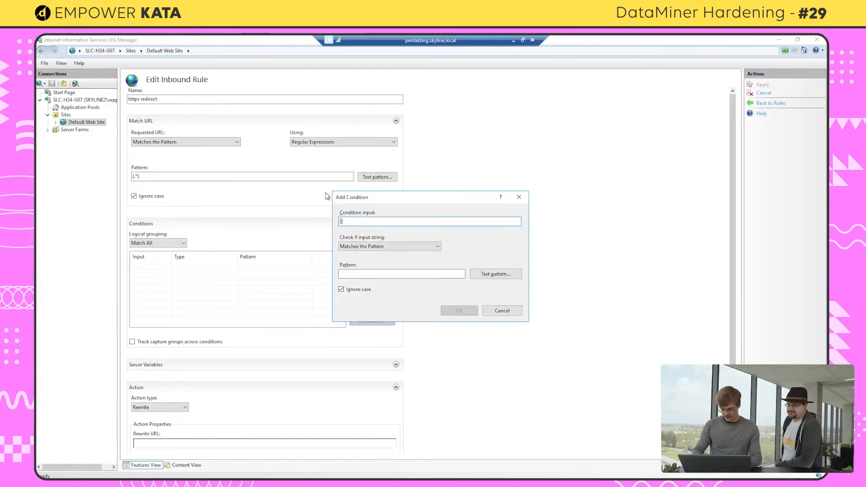
type("TTPS")
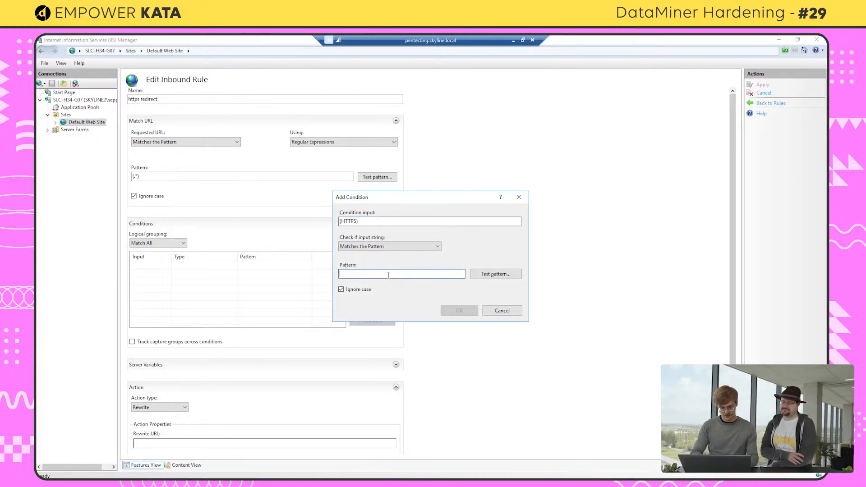
key("alt+Tab")
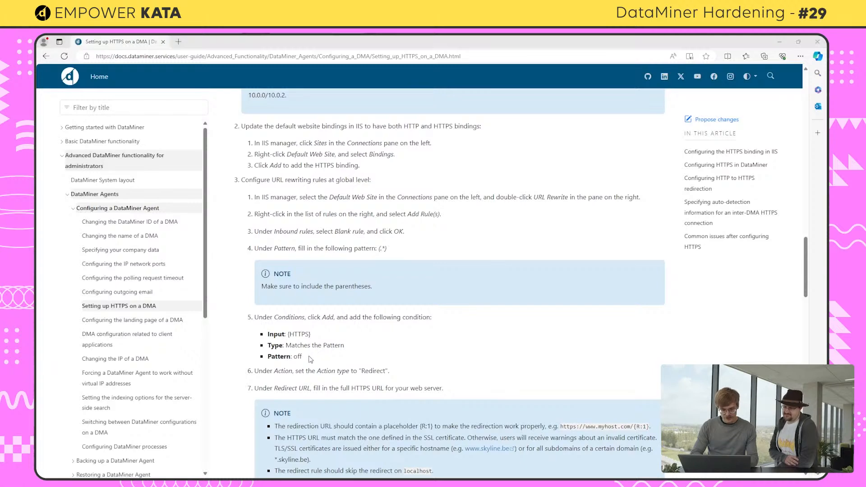
key("alt+Tab")
type("OO")
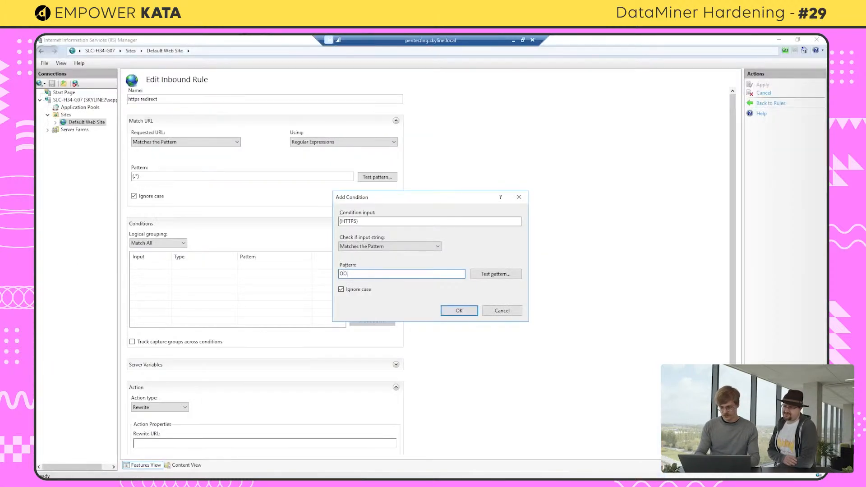
left_click(465, 312)
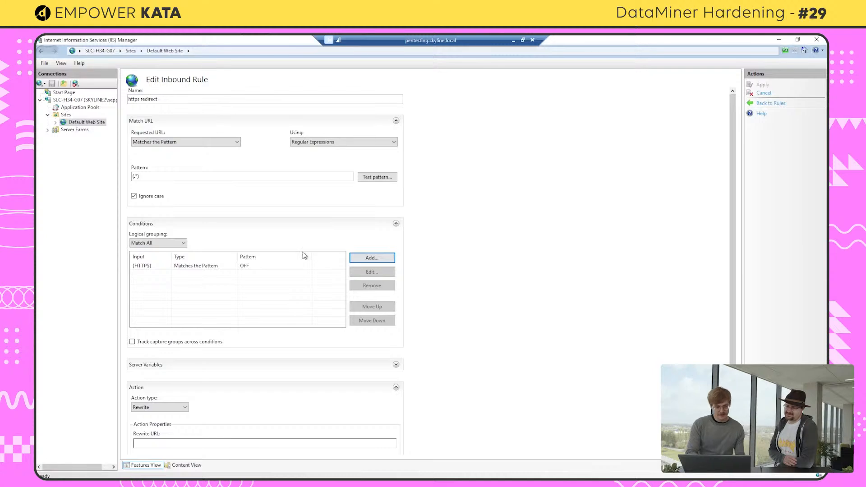
Collapse the Conditions section and review the guide's Action and Redirect URL instructions
left_click(299, 224)
left_click(299, 224)
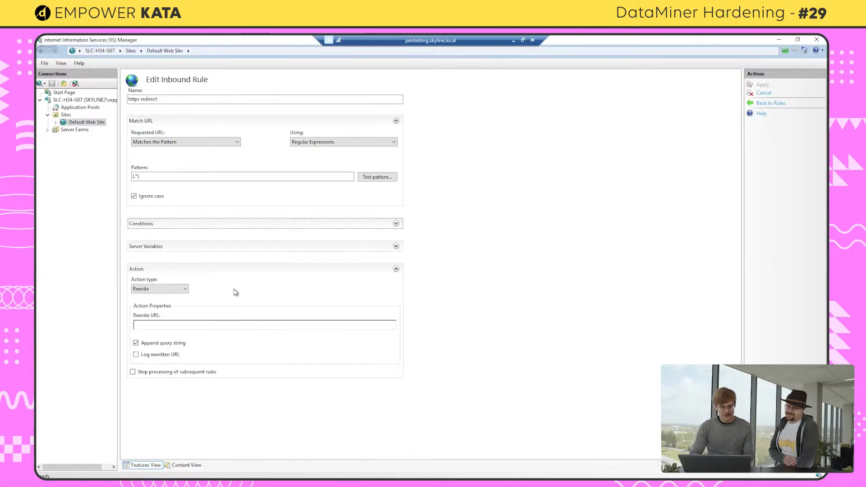
key("alt+Tab")
scroll(327, 332, "down", 2)
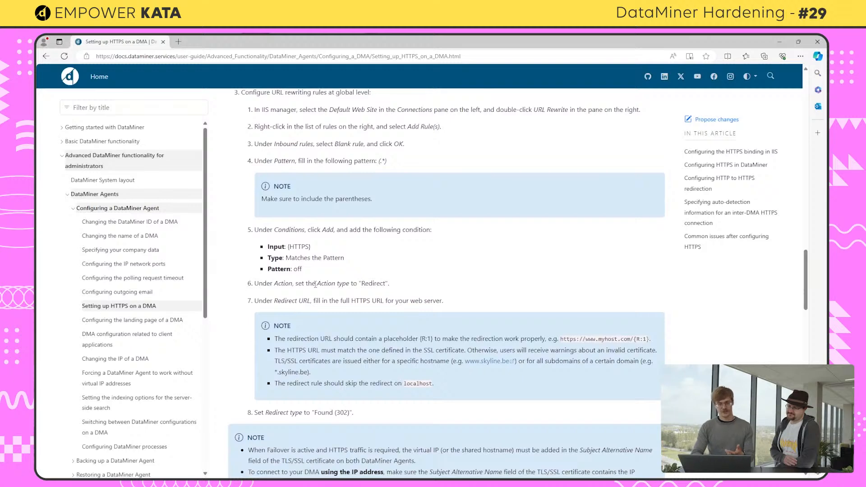
key("alt+Tab")
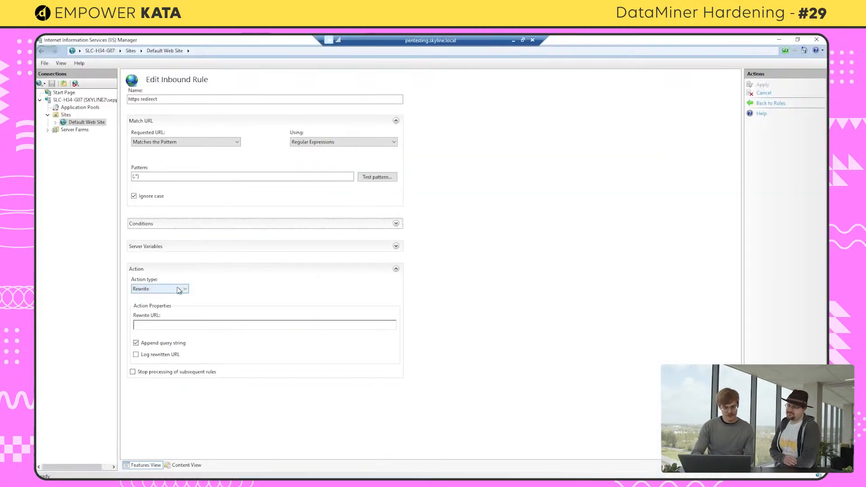
left_click(179, 289)
left_click(156, 312)
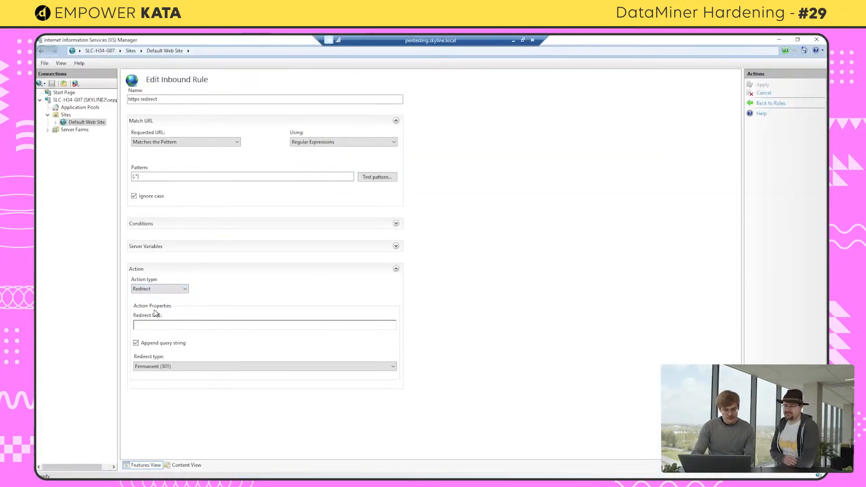
left_click(160, 322)
type("h")
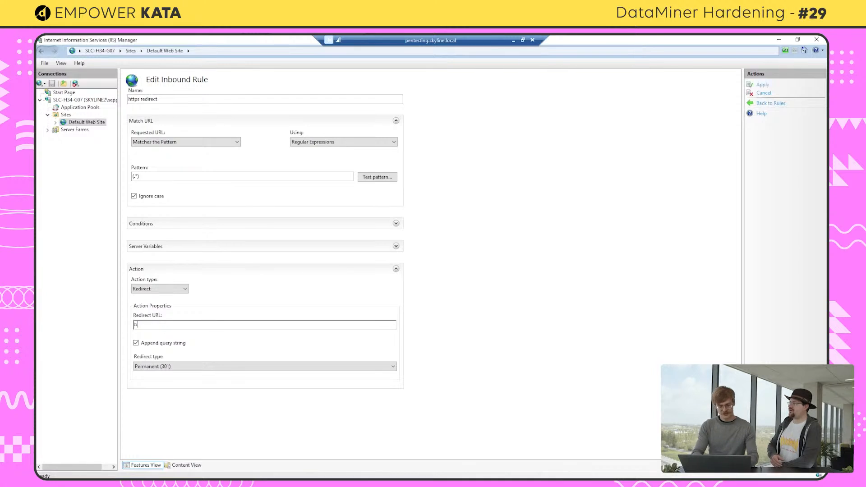
type("ttps://")
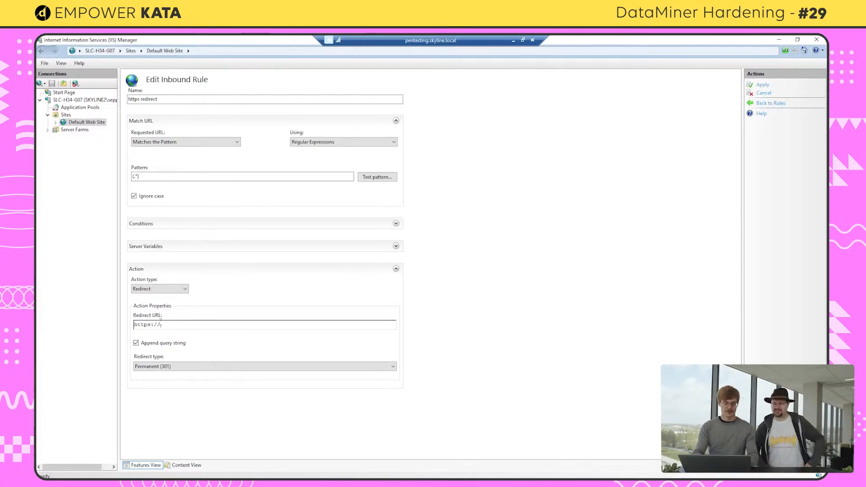
type("pentesting.skyline.local/{R1")
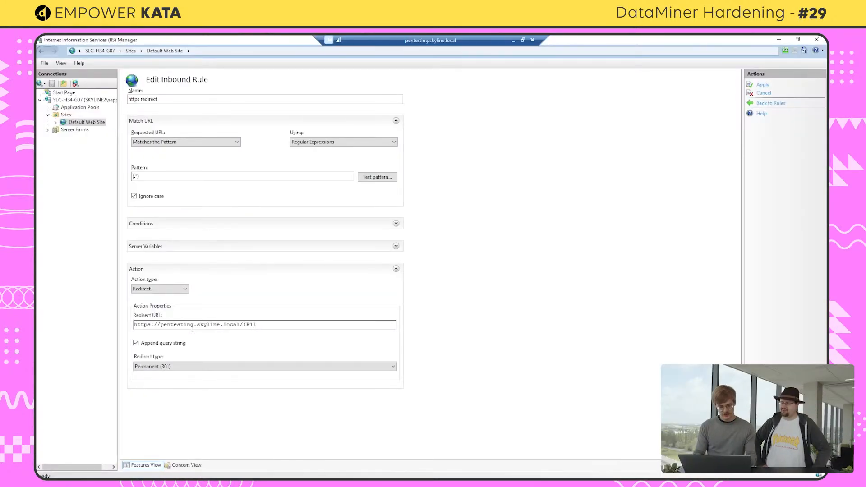
left_click(273, 326)
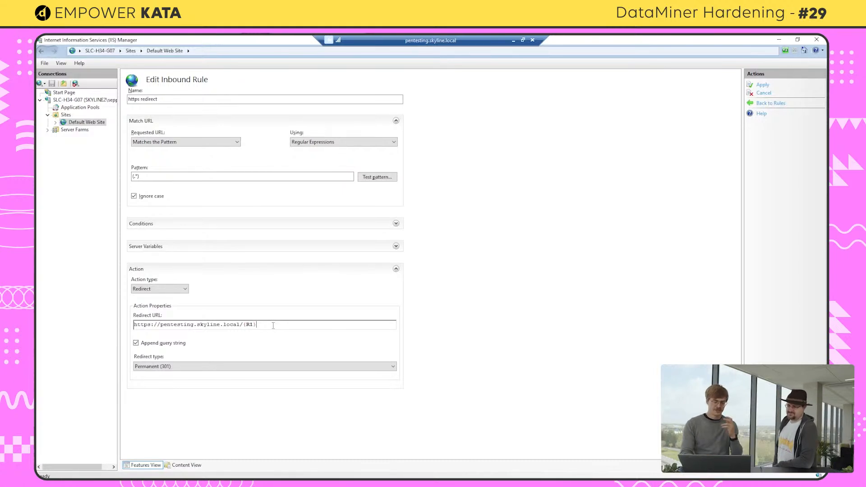
Set the redirect type to Found (302) and apply the rule
left_click(221, 367)
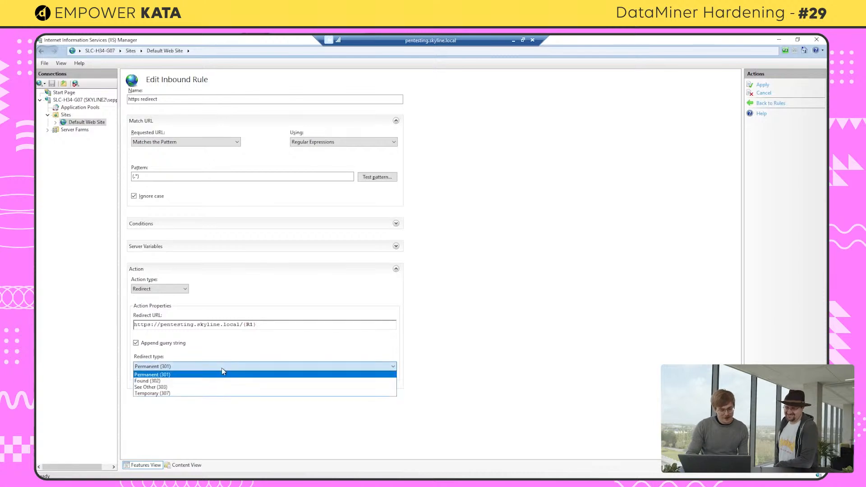
left_click(149, 381)
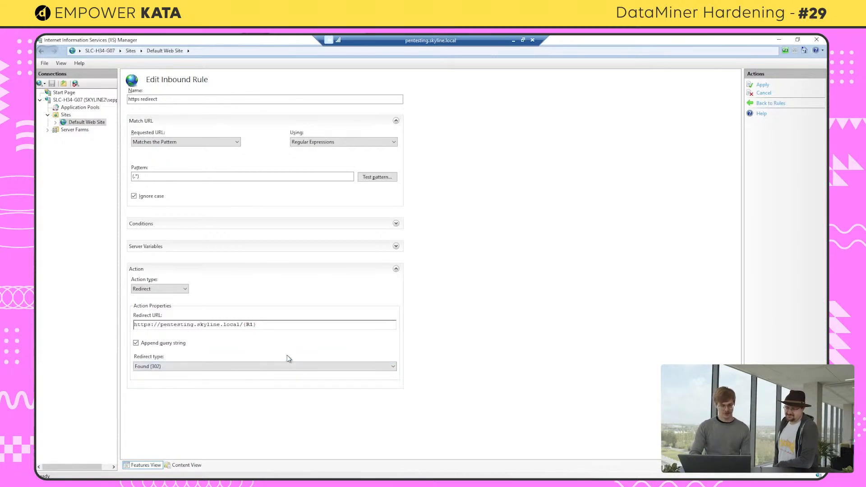
left_click(763, 85)
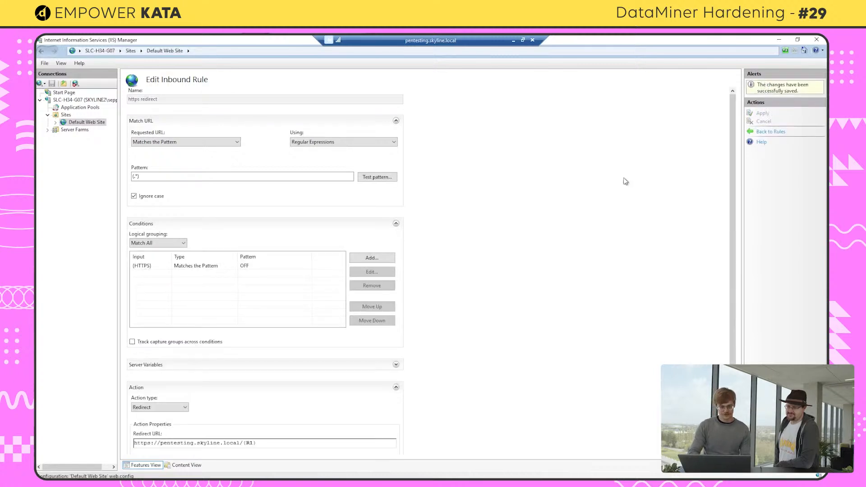
key("alt+Tab")
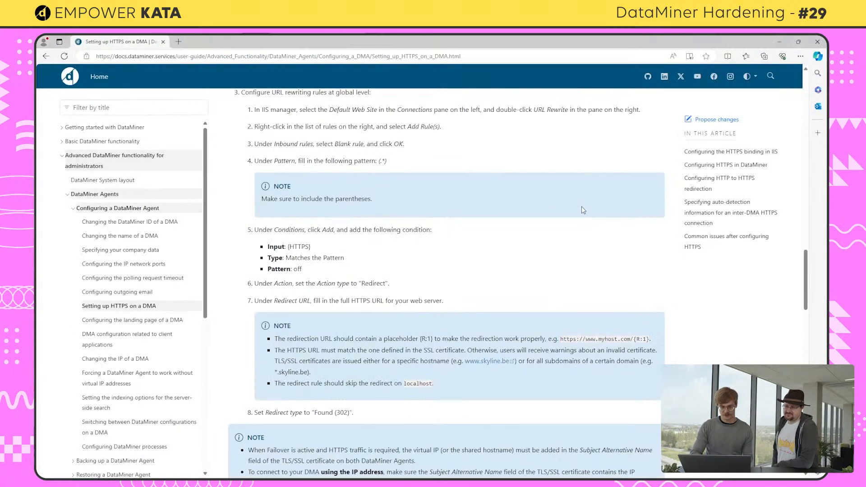
mouse_move(313, 470)
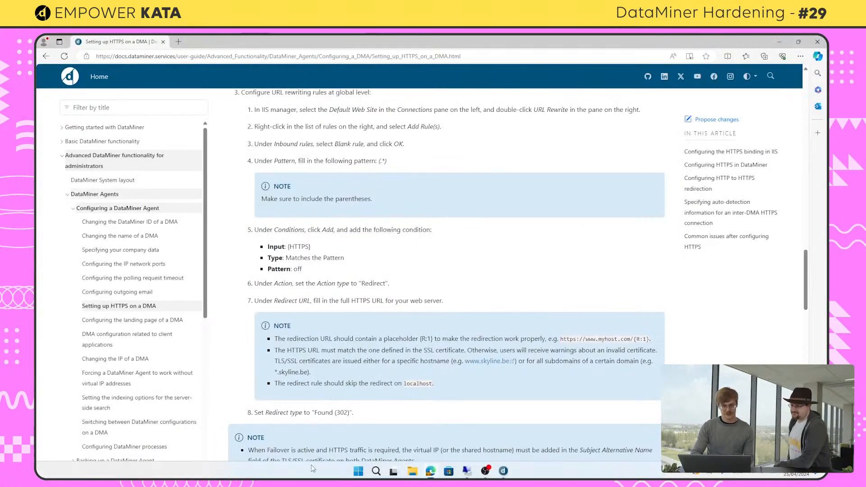
left_click(179, 42)
type("http")
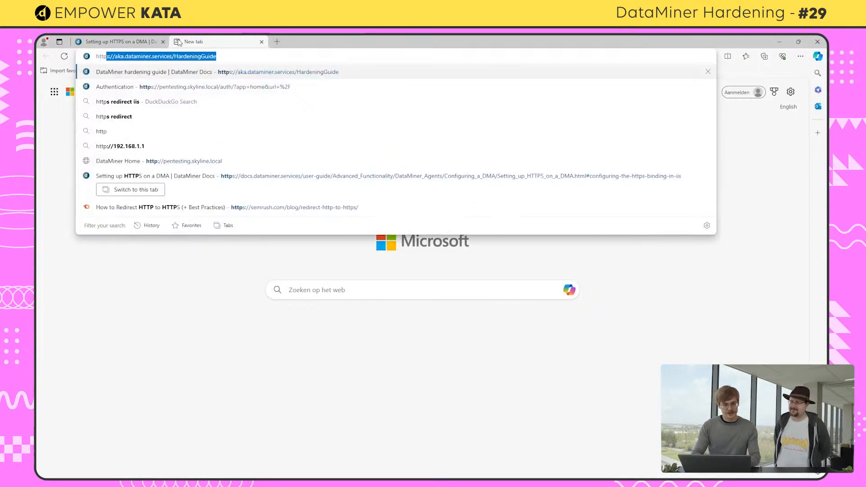
type("://")
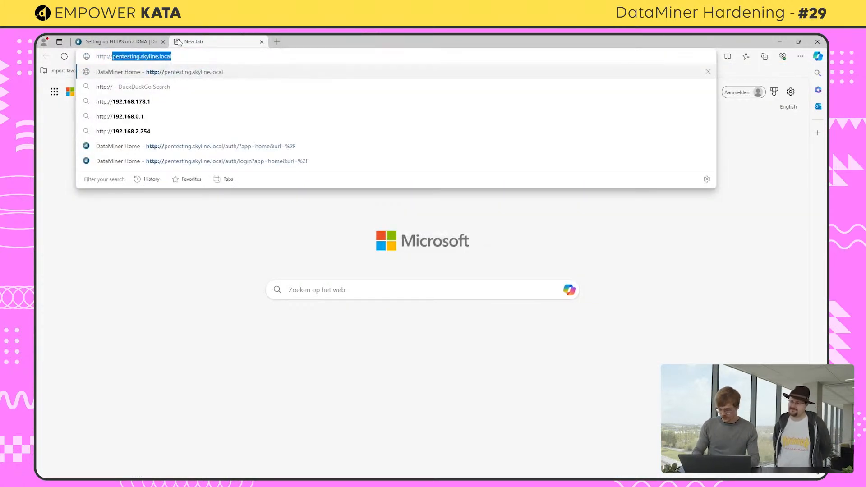
key("End")
key("Return")
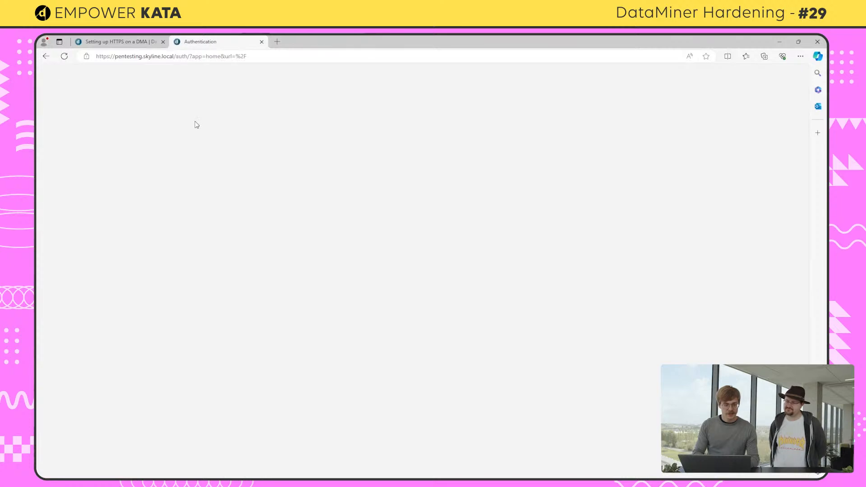